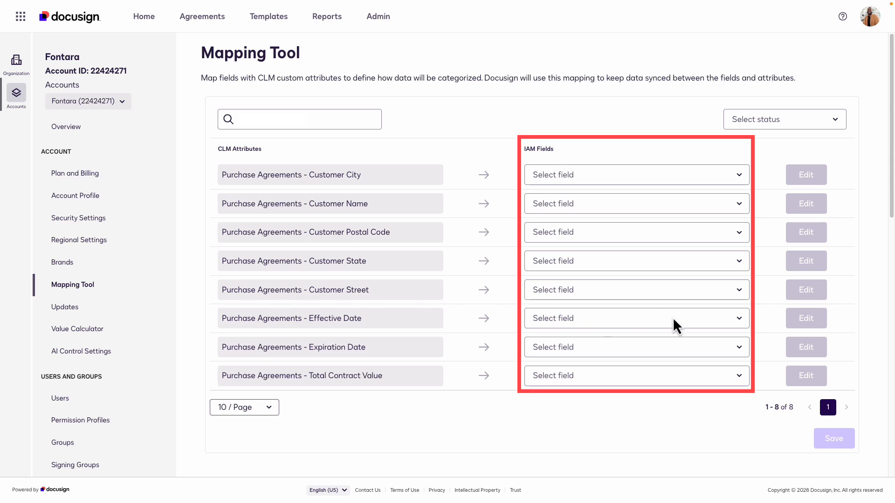
Map the Purchase Agreements - Effective Date CLM attribute to the Effective Date IAM field.
{"action": "left_click", "coordinate": [741, 321]}
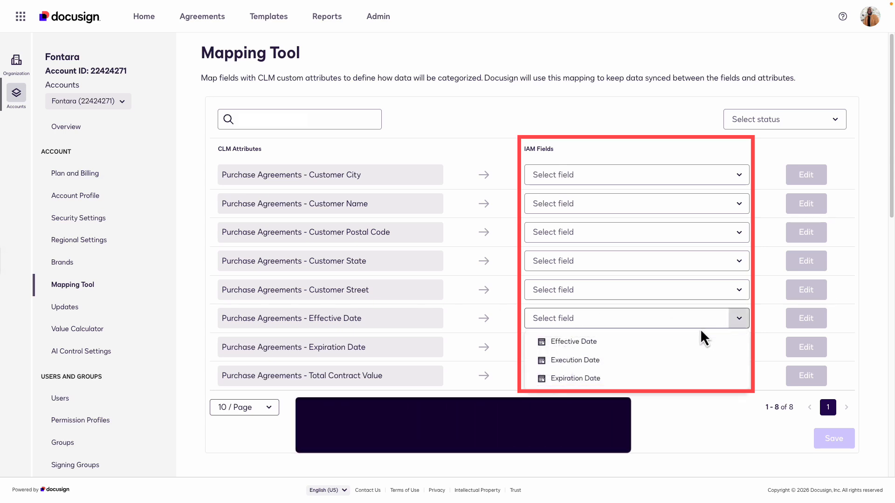
{"action": "left_click", "coordinate": [609, 345]}
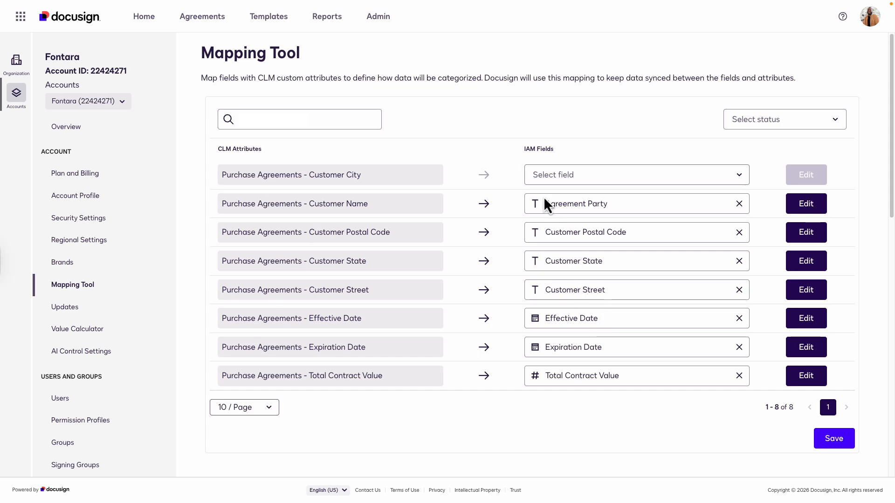
Create and save a Text custom field named "City Customer" as the IAM field for Purchase Agreements - Customer City.
{"action": "left_click", "coordinate": [536, 178]}
{"action": "type", "text": "City"}
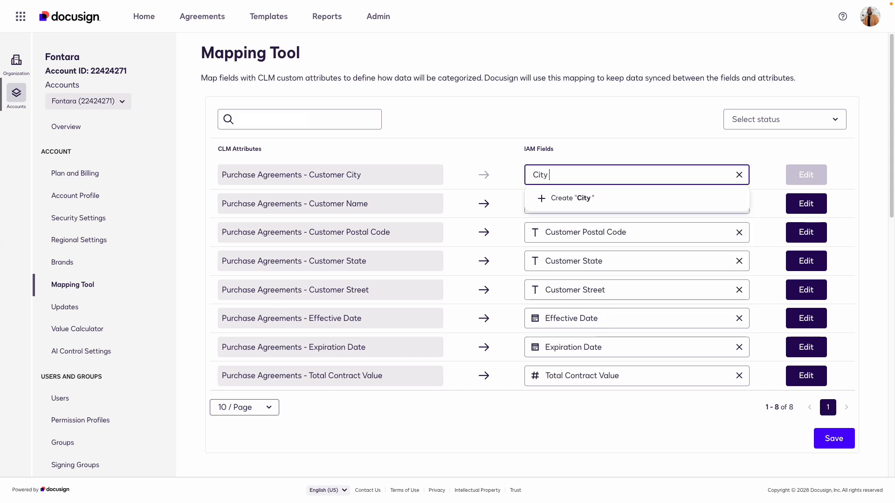
{"action": "type", "text": " Customer"}
{"action": "left_click", "coordinate": [550, 201]}
{"action": "left_click", "coordinate": [611, 164]}
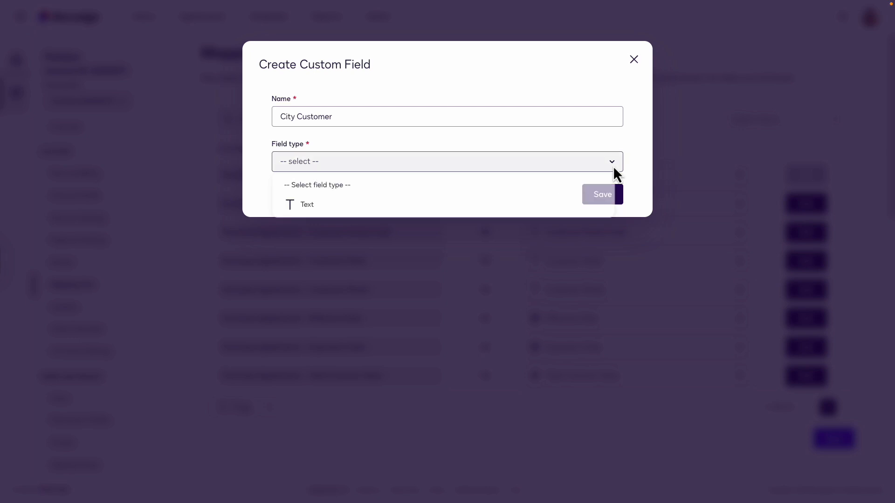
{"action": "left_click", "coordinate": [584, 210]}
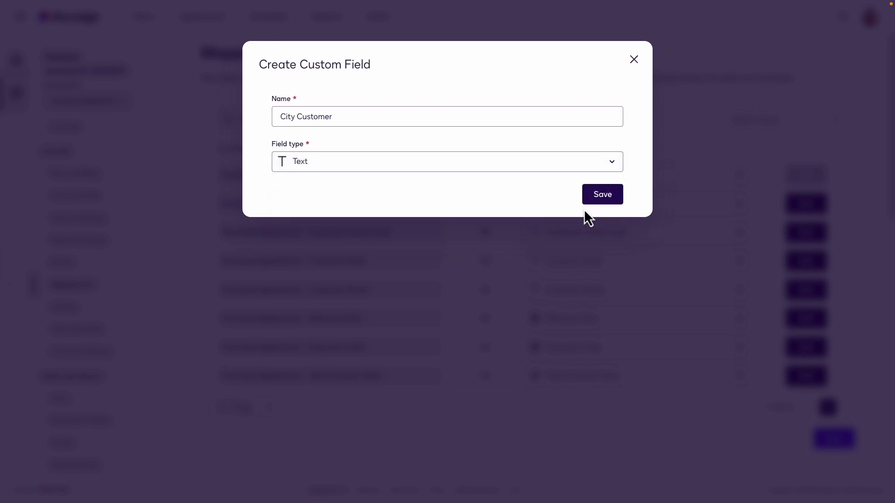
{"action": "left_click", "coordinate": [619, 199]}
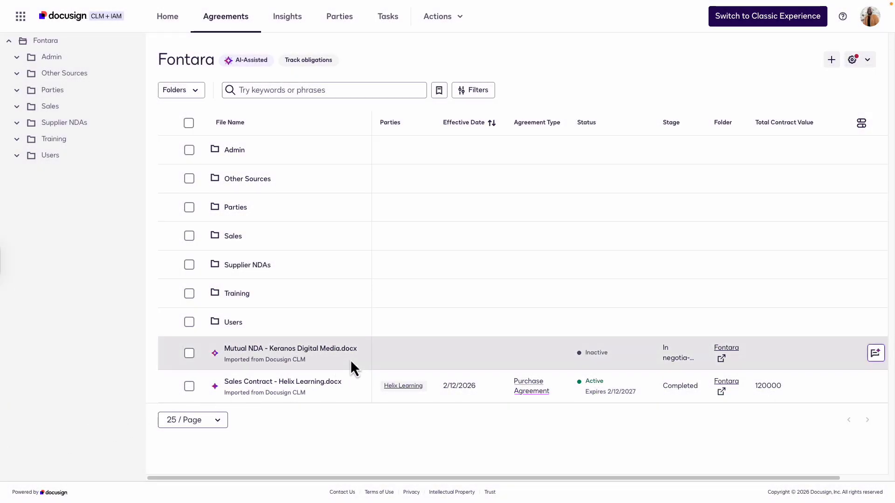
Inspect the Mutual NDA - Keranos Digital Media.docx agreement and the details of Sales Contract - Helix Learning.docx.
{"action": "left_click", "coordinate": [351, 362]}
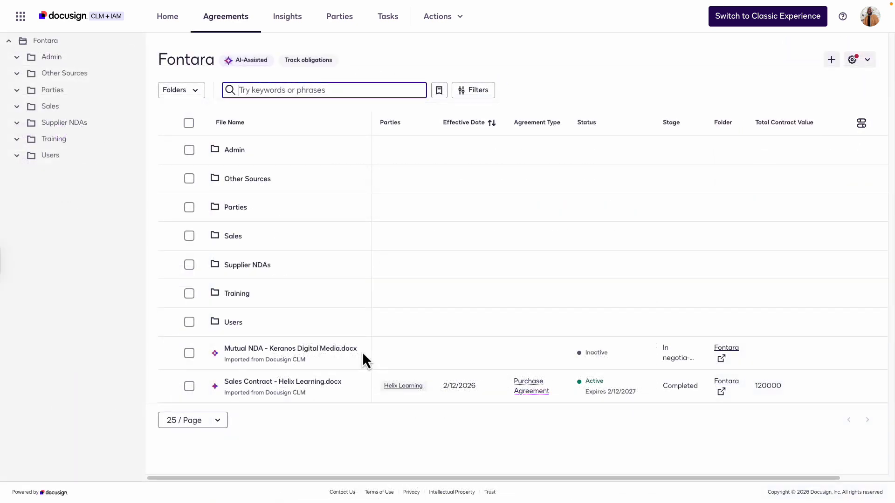
{"action": "left_click", "coordinate": [347, 392]}
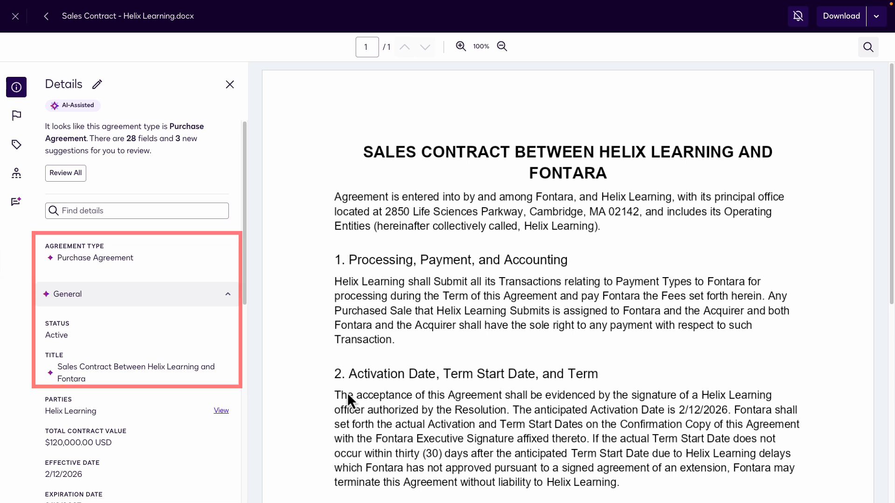
{"action": "left_click", "coordinate": [22, 151]}
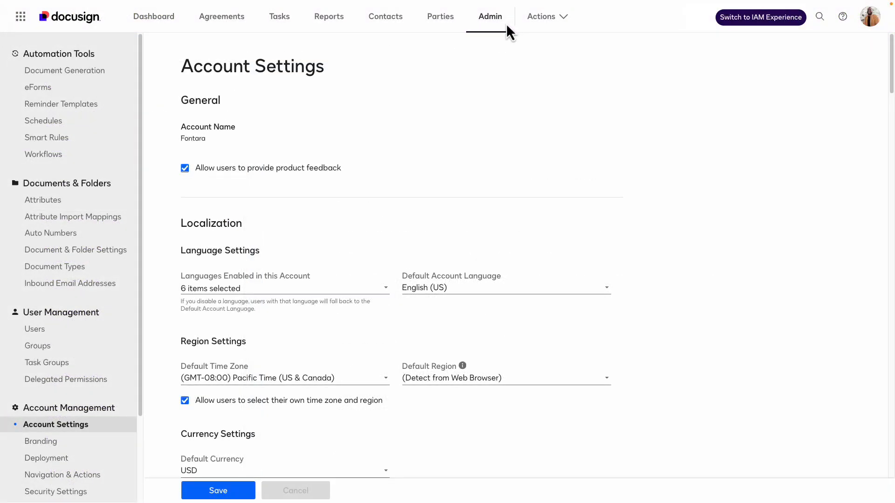
Add a field named Status to the Purchase Agreements attribute group.
{"action": "left_click", "coordinate": [69, 200]}
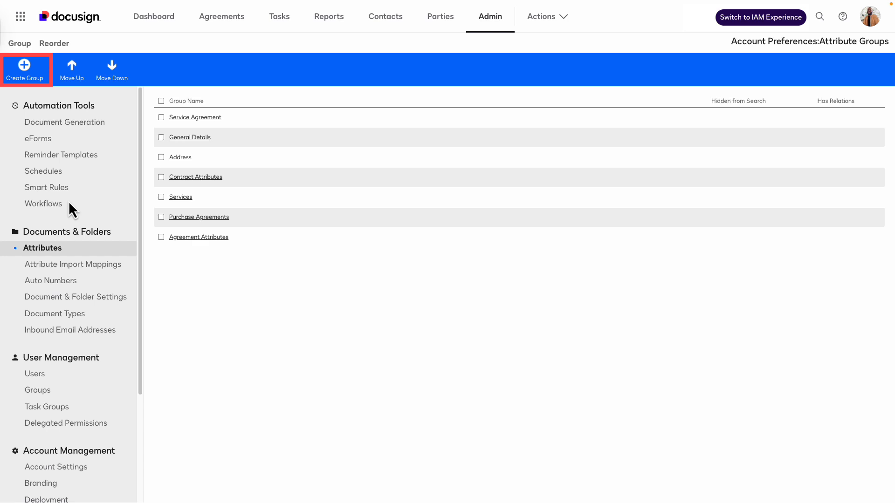
{"action": "left_click", "coordinate": [236, 225]}
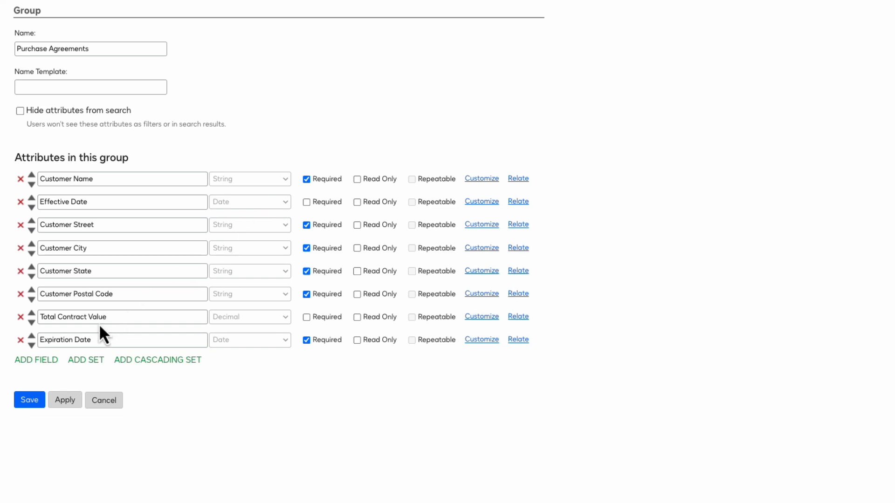
{"action": "left_click", "coordinate": [46, 359]}
{"action": "triple_click", "coordinate": [47, 363]}
{"action": "type", "text": "Status"}
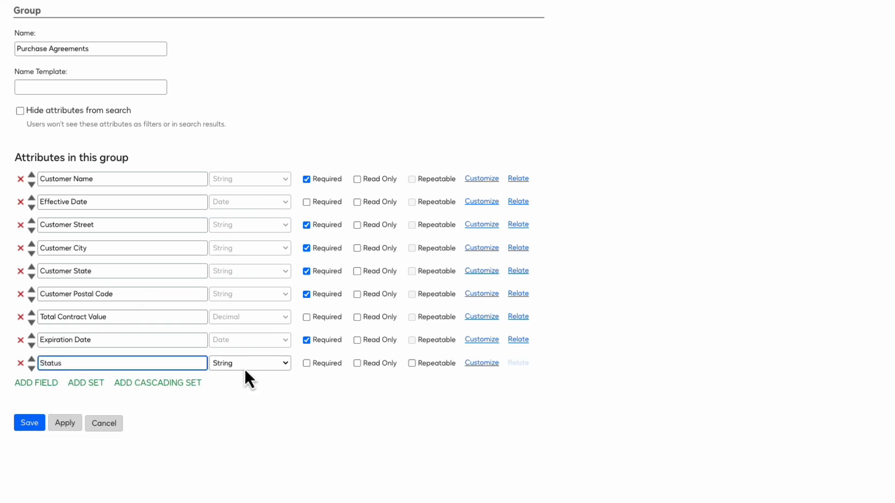
Make Status a Drop Down field allowing In-Progress, Active and Completed, each on its own line, and save the attribute group.
{"action": "left_click", "coordinate": [261, 363]}
{"action": "left_click", "coordinate": [274, 402]}
{"action": "type", "text": "In-Progress Active Completed"}
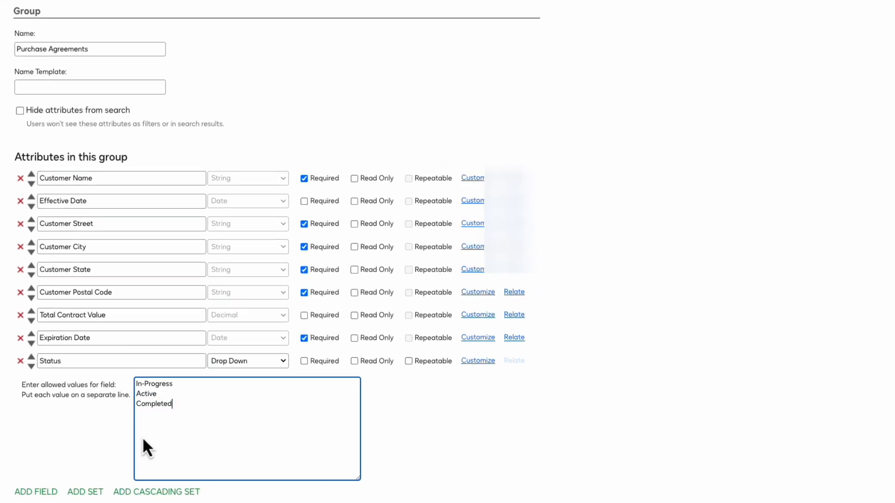
{"action": "left_click", "coordinate": [31, 478]}
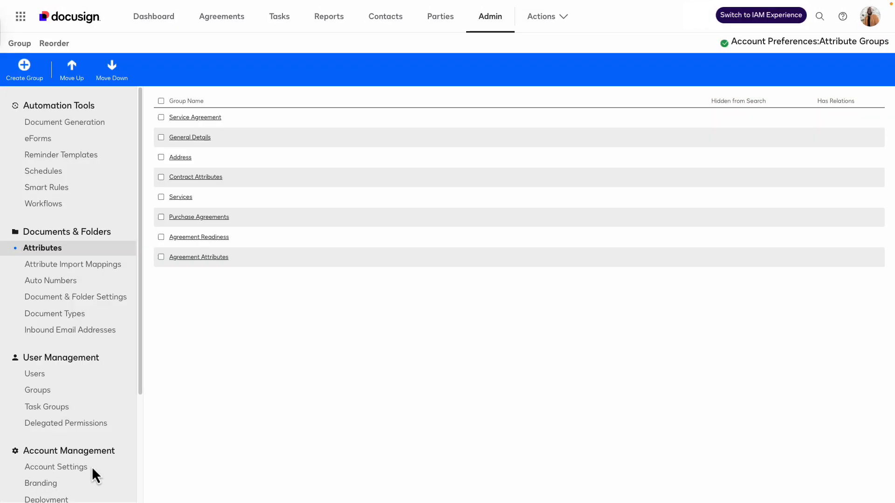
In the account's CLM to IAM Configuration, set the Completion Attribute Group to Purchase Agreements and the Completion Attribute Field to Status.
{"action": "left_click", "coordinate": [92, 467]}
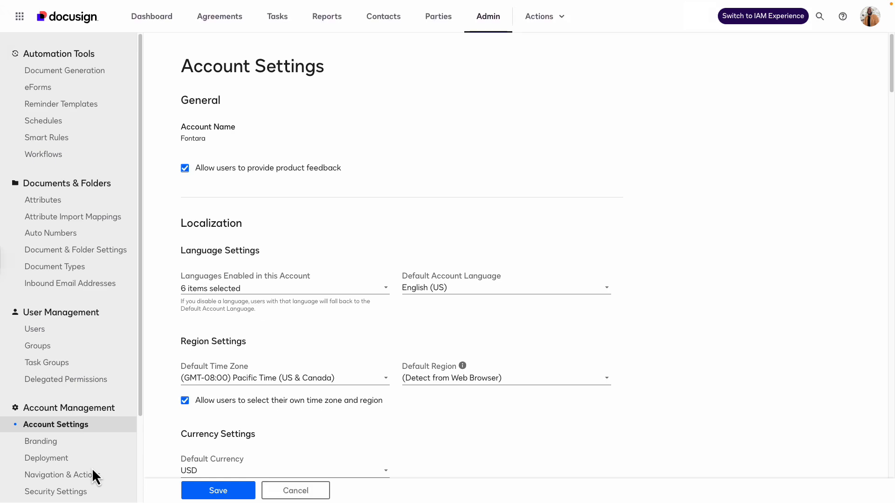
{"action": "scroll", "coordinate": [91, 468], "scroll_direction": "down", "scroll_amount": 20}
{"action": "scroll", "coordinate": [91, 468], "scroll_direction": "down", "scroll_amount": 15}
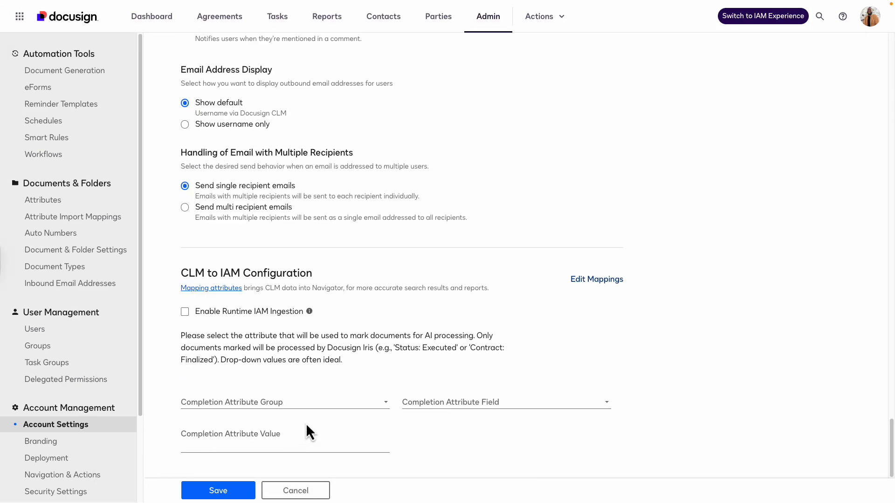
{"action": "left_click", "coordinate": [385, 403]}
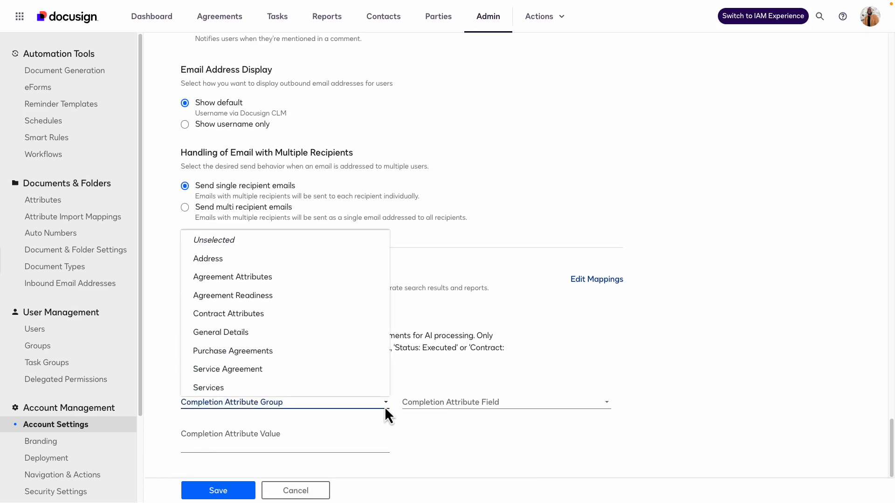
{"action": "left_click", "coordinate": [288, 351]}
{"action": "left_click", "coordinate": [607, 404]}
{"action": "left_click", "coordinate": [483, 368]}
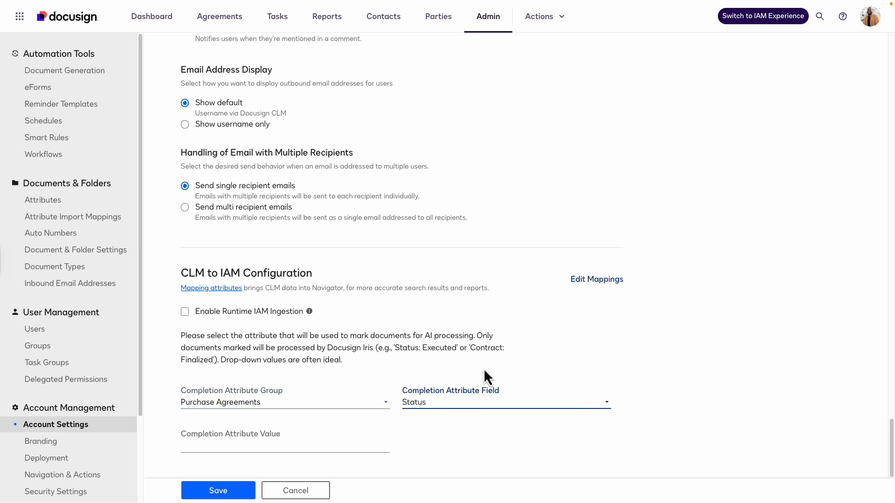
Set the Completion Attribute Value to Completed, enable Runtime IAM Ingestion, and save the account settings.
{"action": "left_click", "coordinate": [199, 447]}
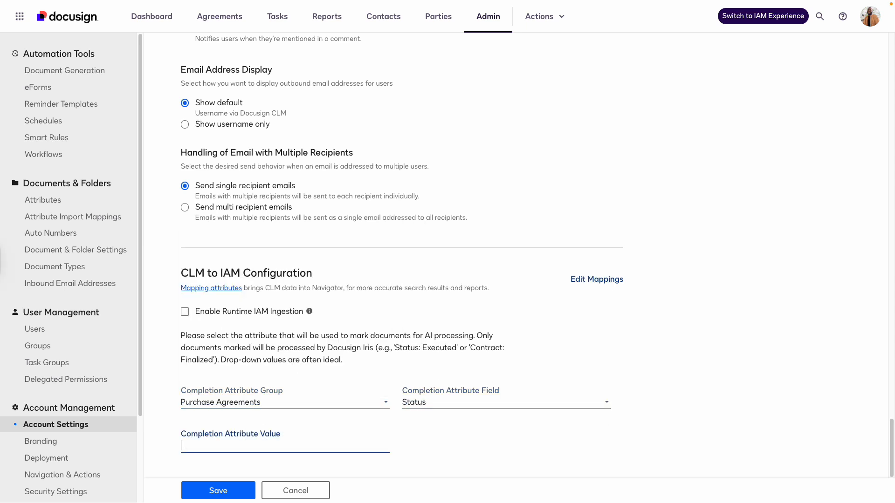
{"action": "type", "text": "Completed"}
{"action": "left_click", "coordinate": [185, 314]}
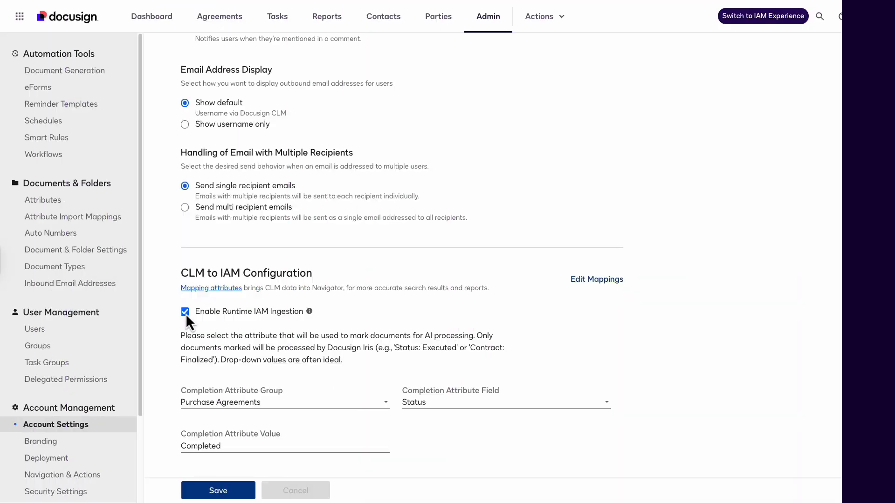
{"action": "left_click", "coordinate": [250, 488]}
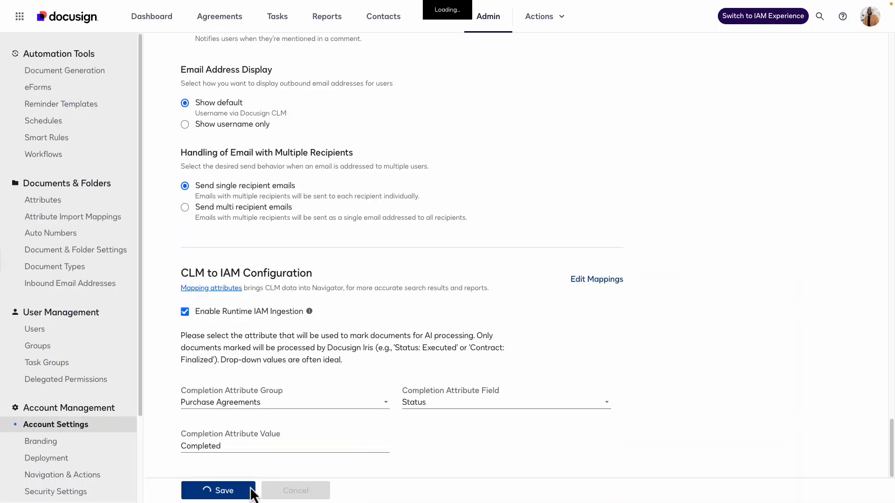